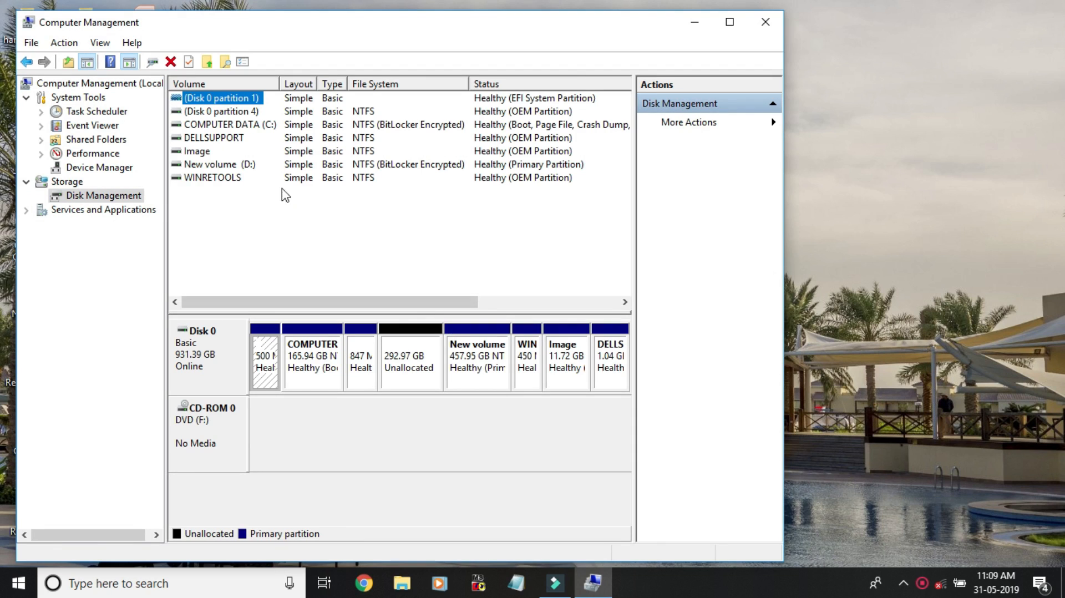
Shrink New volume (D:) by 200000 MB.
click(248, 166)
right_click(250, 169)
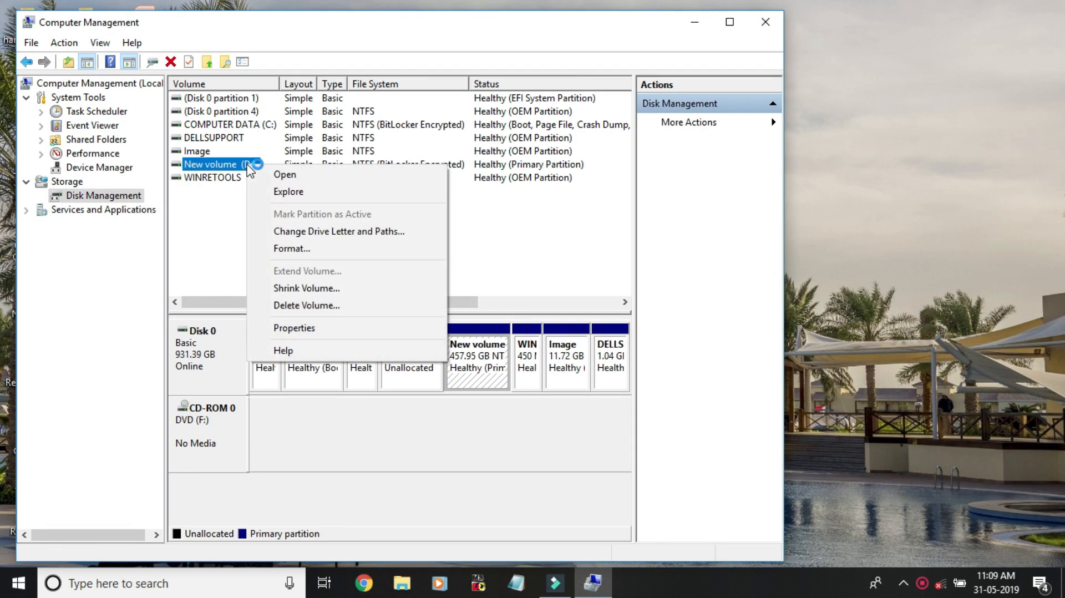
click(306, 288)
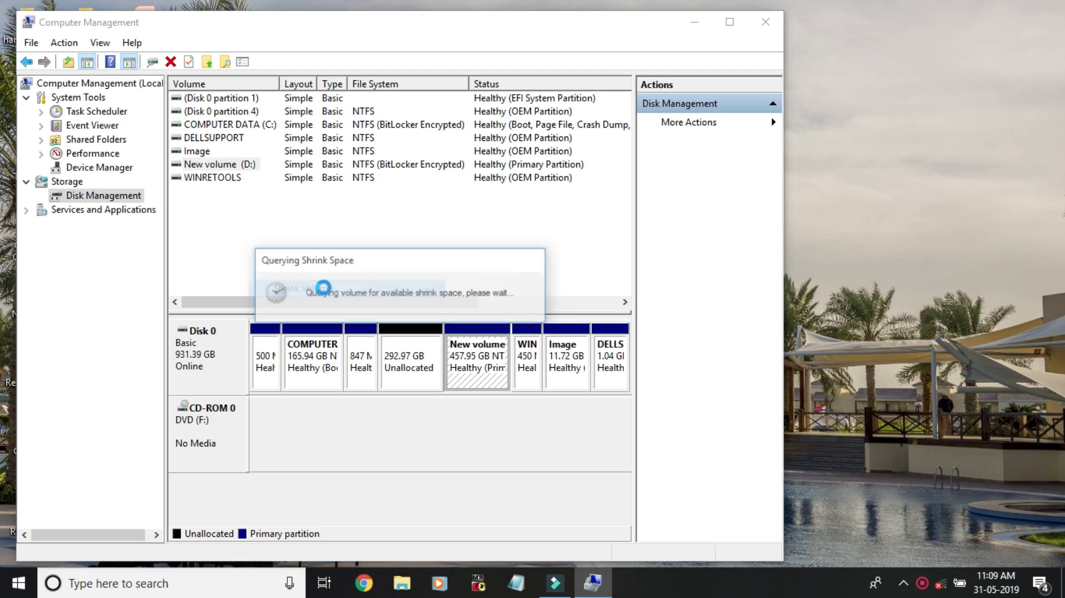
click(500, 257)
key(BackSpace)
key(BackSpace)
key(BackSpace)
key(BackSpace)
key(BackSpace)
key(BackSpace)
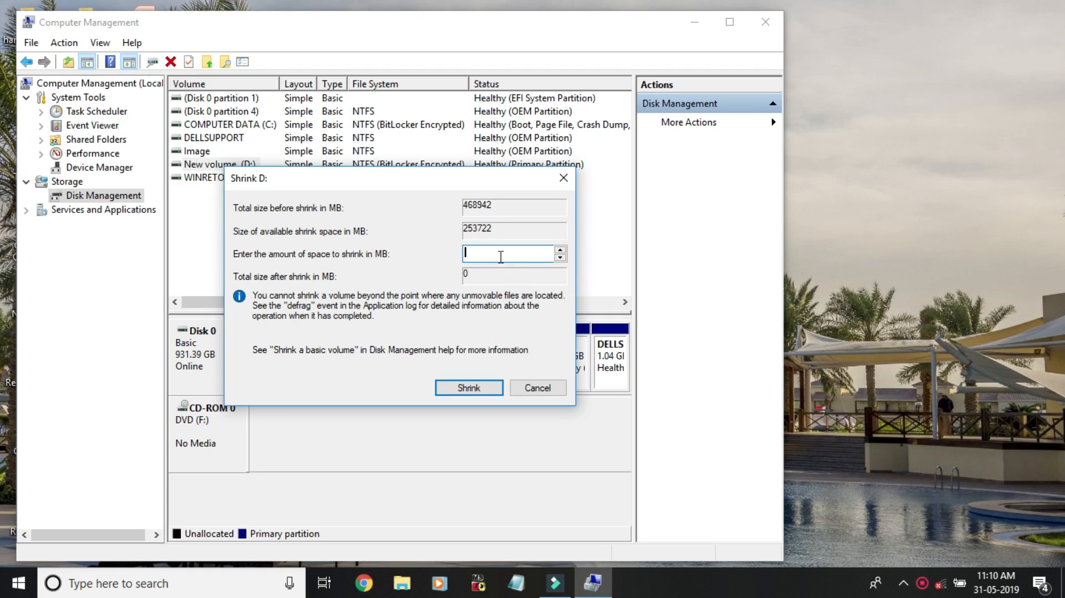
text(2000000)
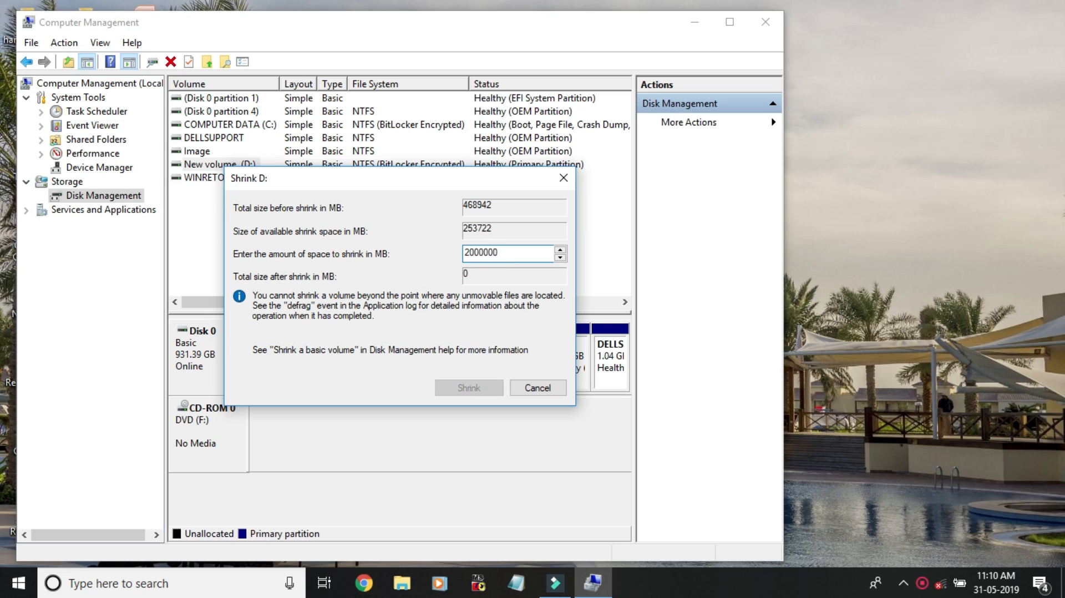
key(BackSpace)
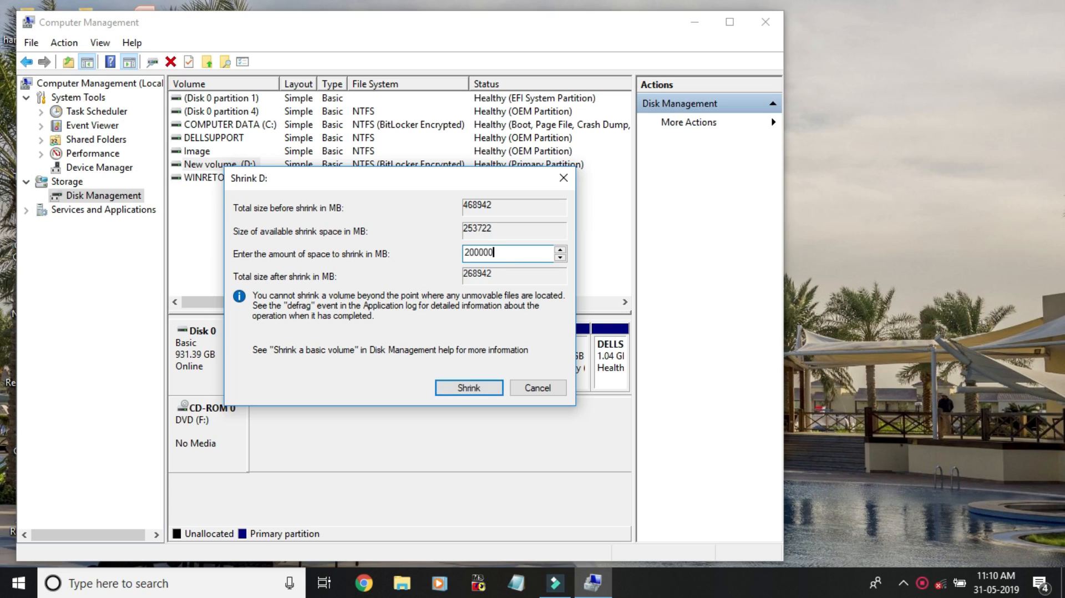
click(469, 387)
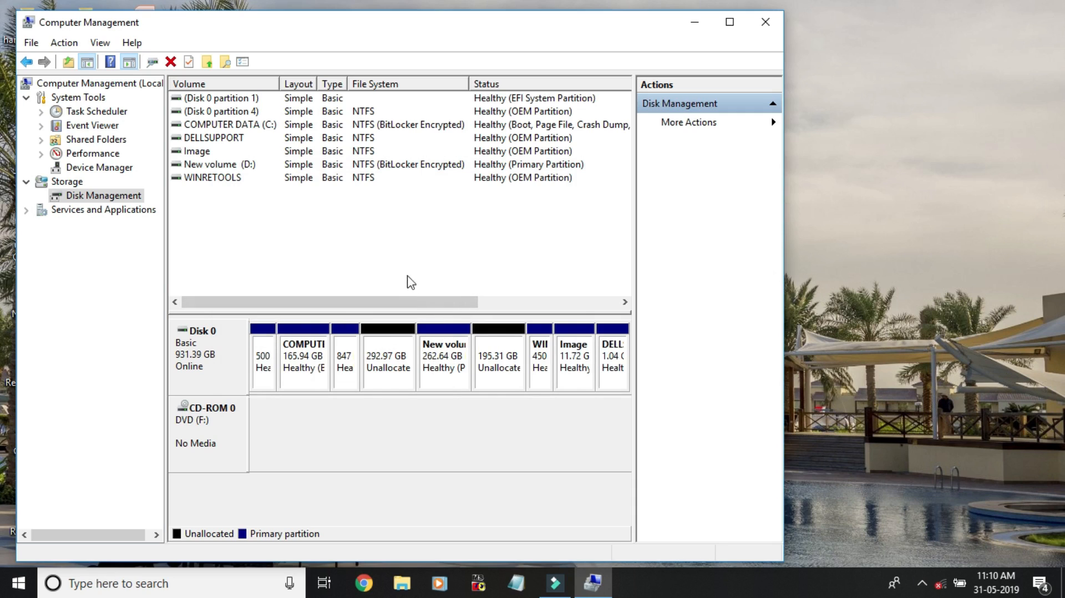
Start a new simple volume in the 195.31 GB unallocated space, using 200000 MB and drive letter E.
click(509, 373)
right_click(507, 373)
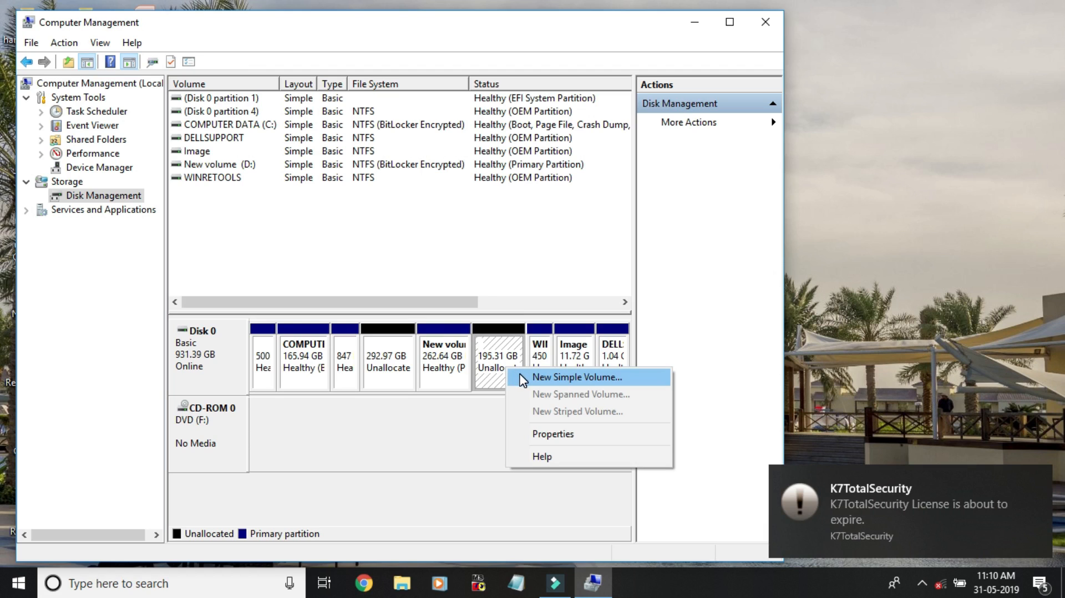
click(520, 375)
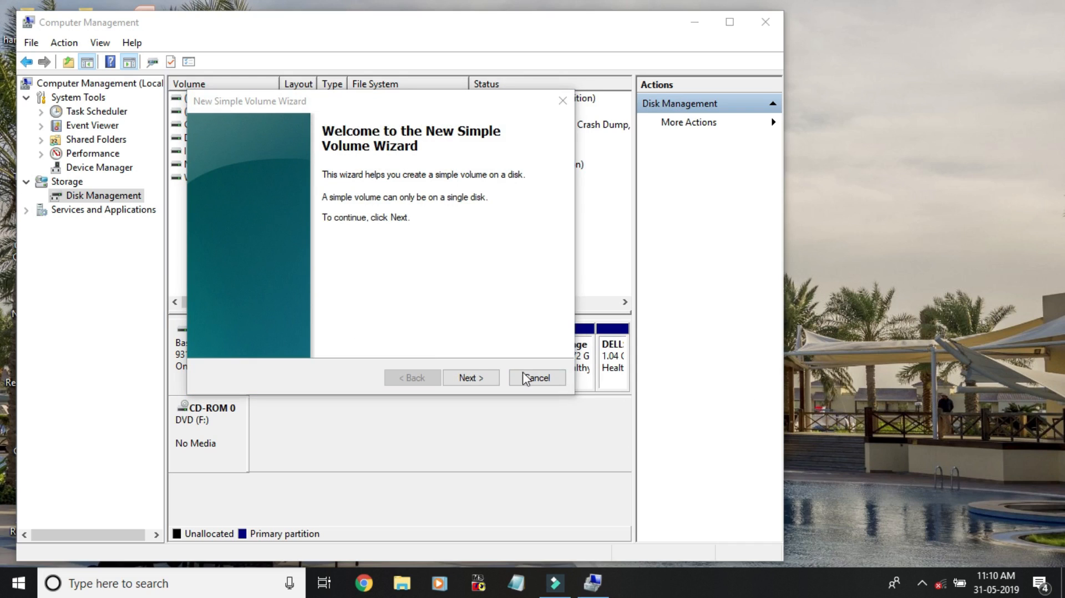
click(481, 377)
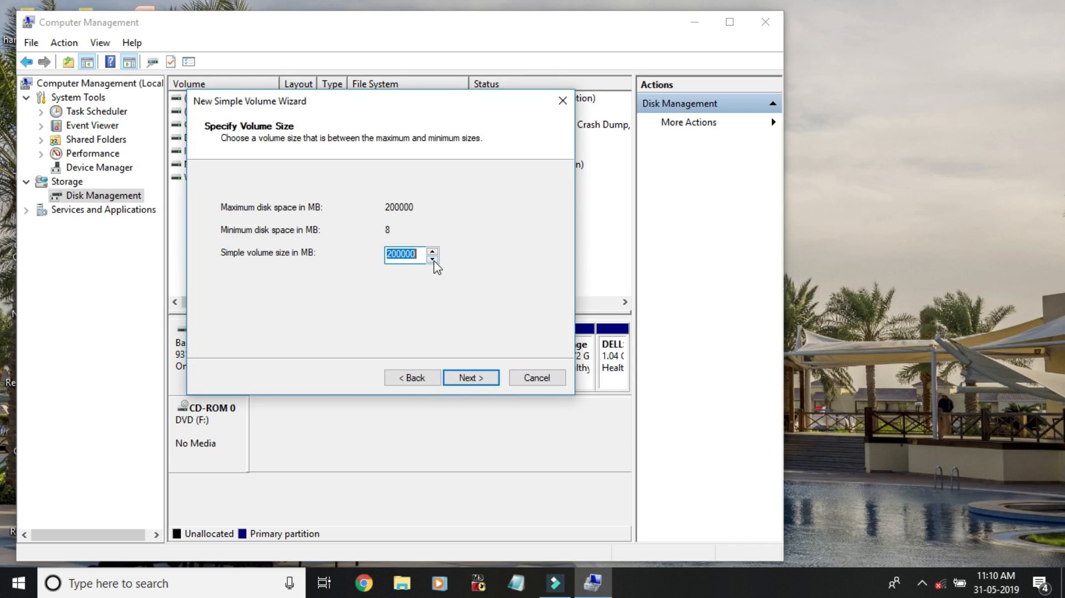
click(467, 377)
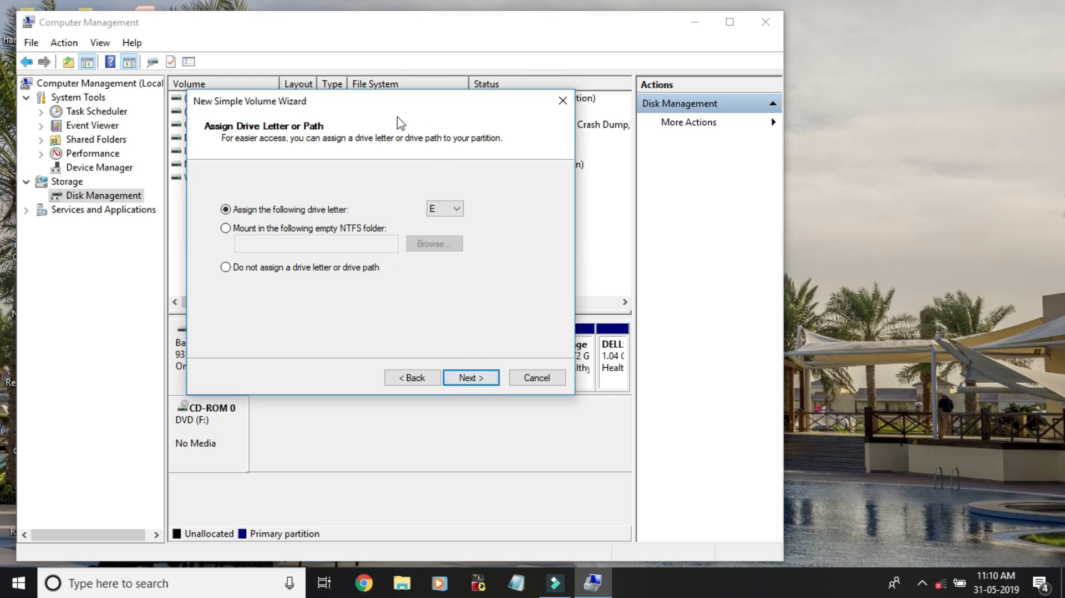
click(455, 210)
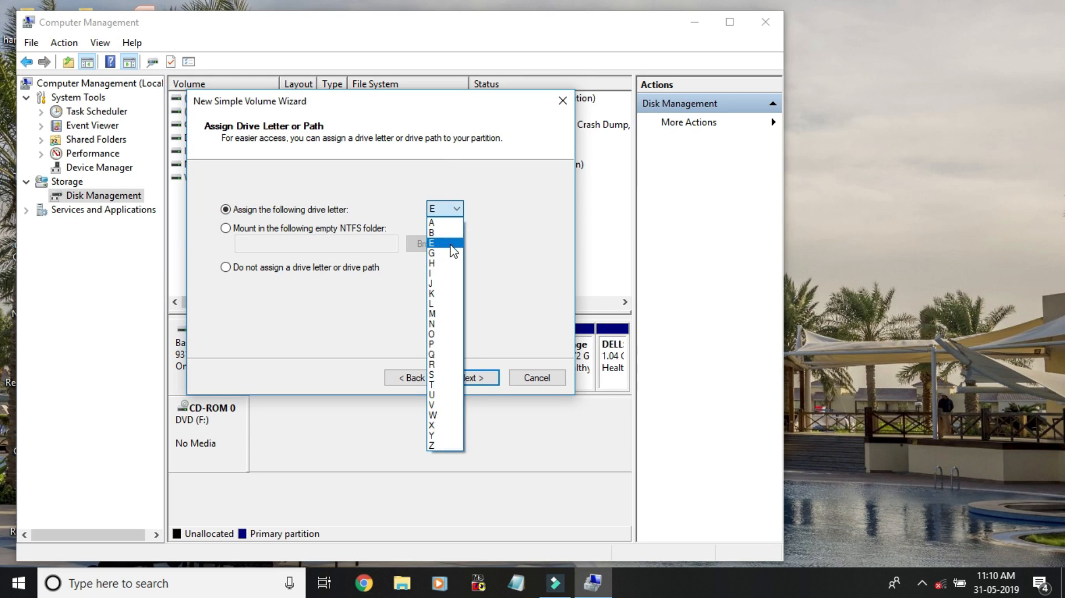
click(455, 245)
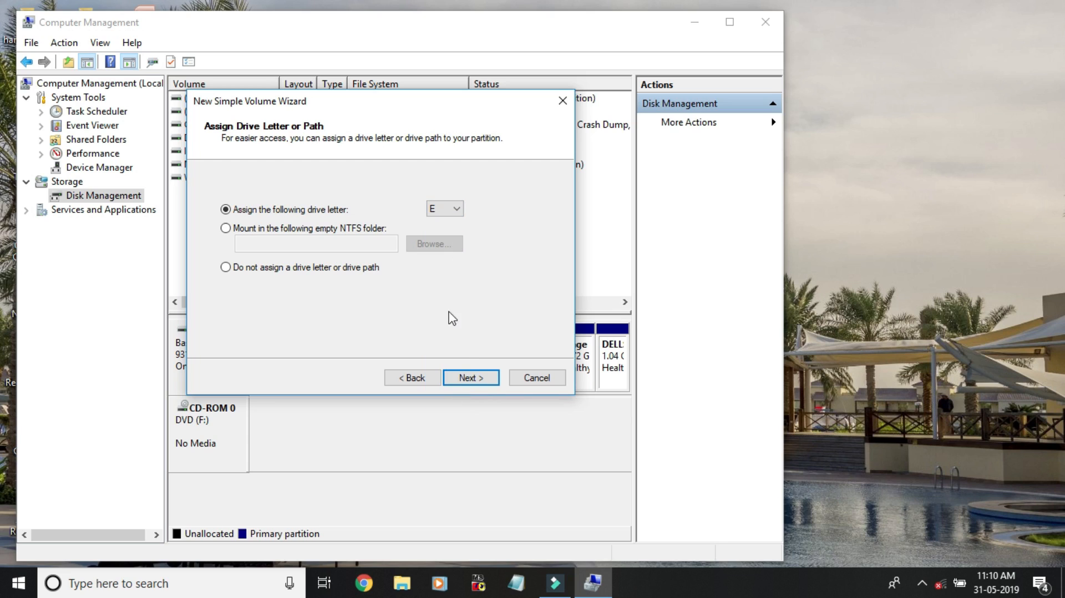
click(471, 377)
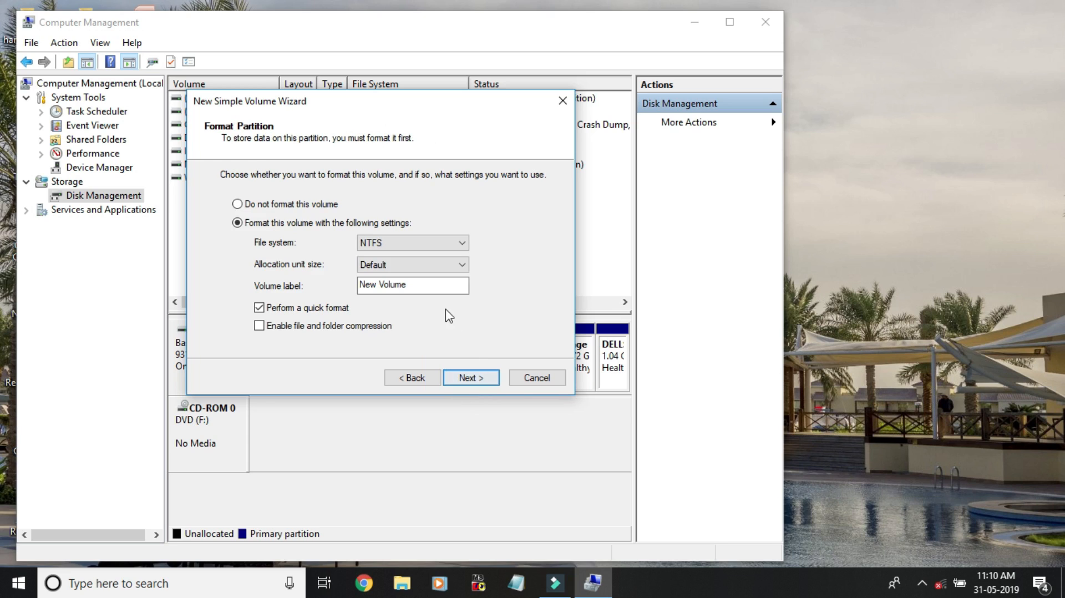
Label the new volume New Volume 1, keep the default NTFS quick-format settings, and finish creating it.
click(437, 283)
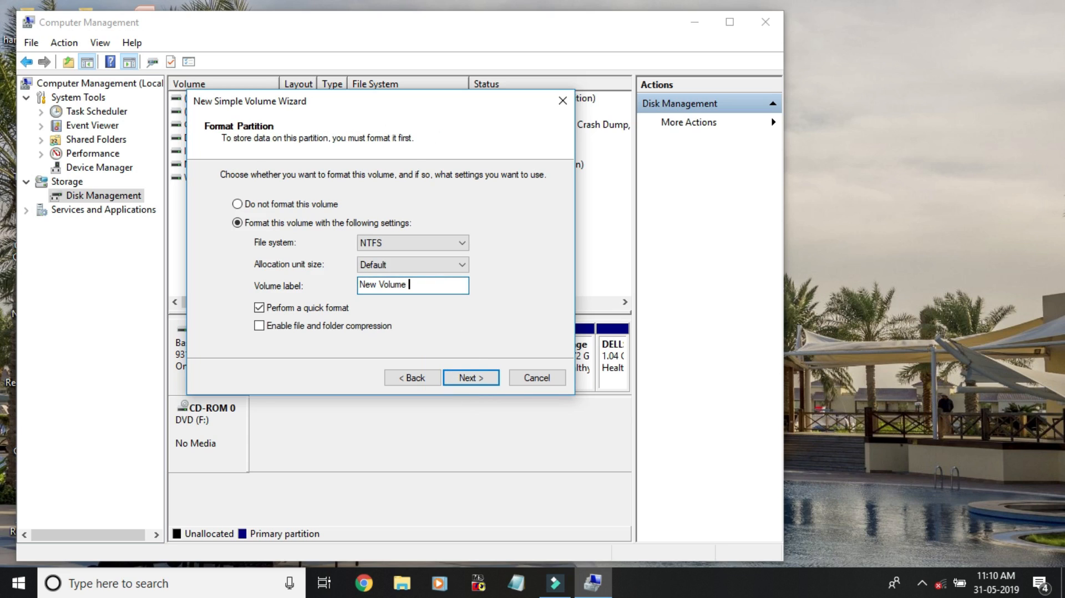
text(1)
click(457, 378)
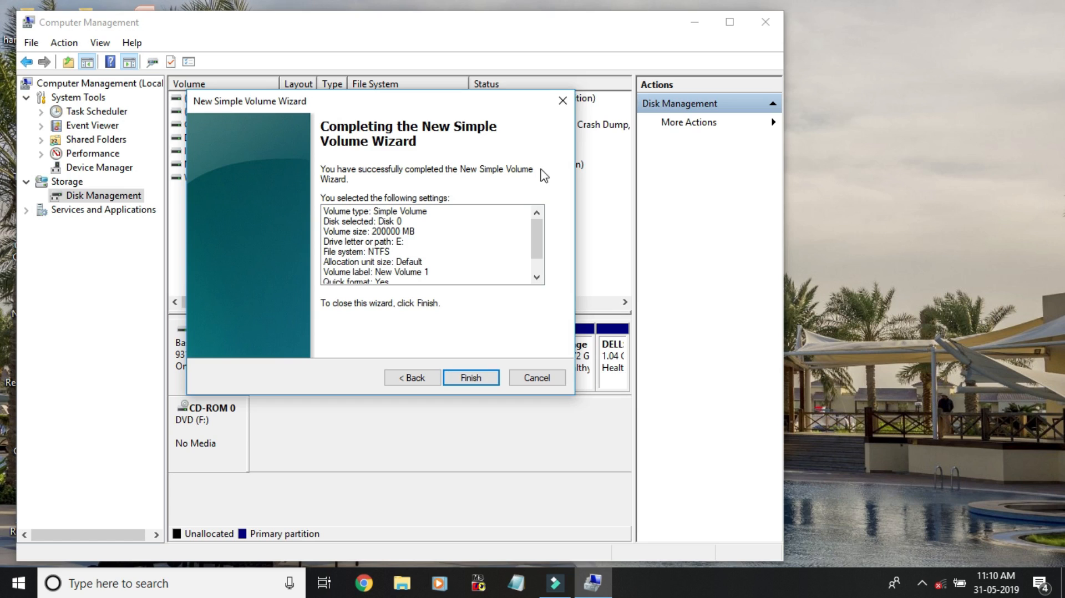
scroll(487, 269, down, 2)
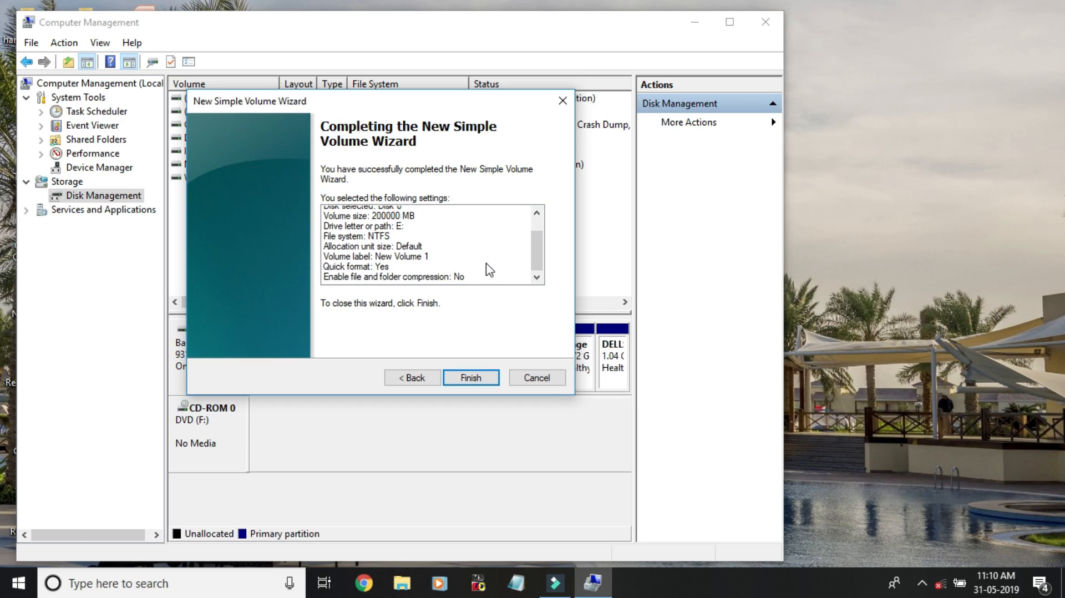
click(466, 379)
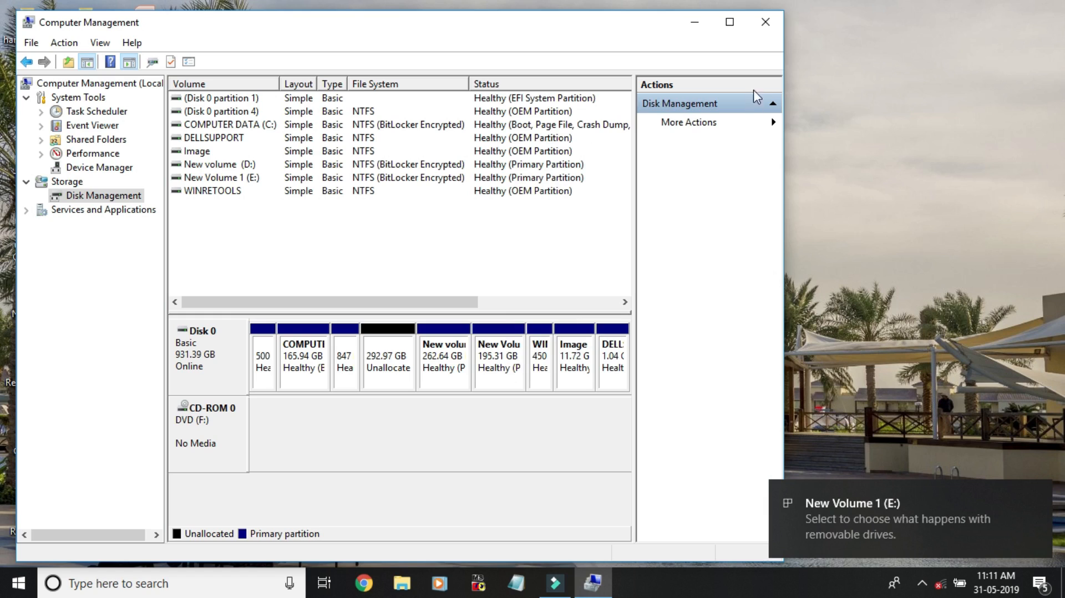
Close Computer Management and refresh the desktop.
click(765, 22)
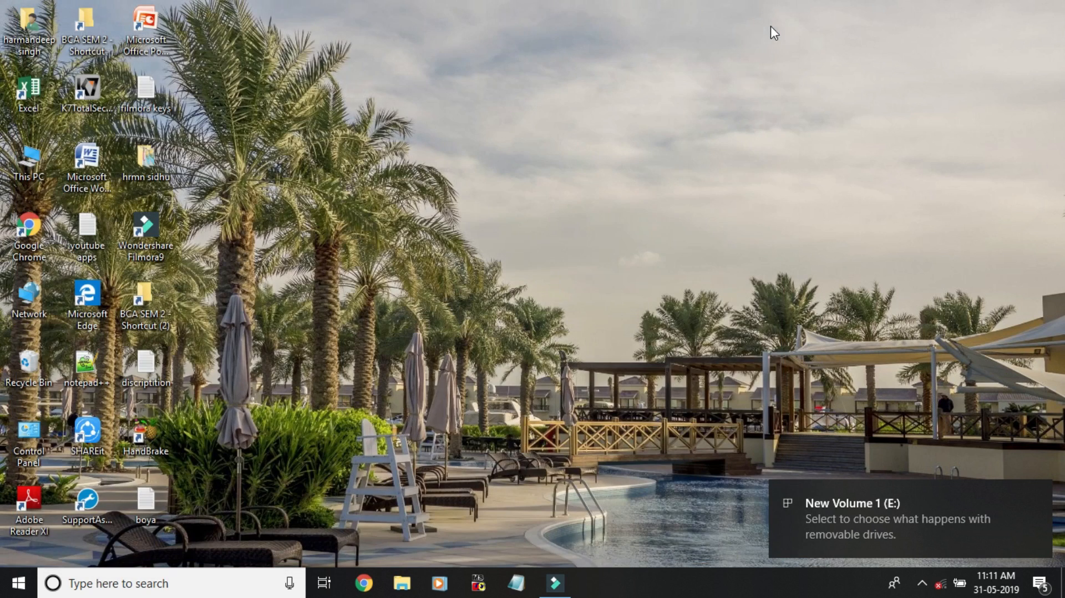
right_click(654, 215)
click(668, 259)
right_click(668, 259)
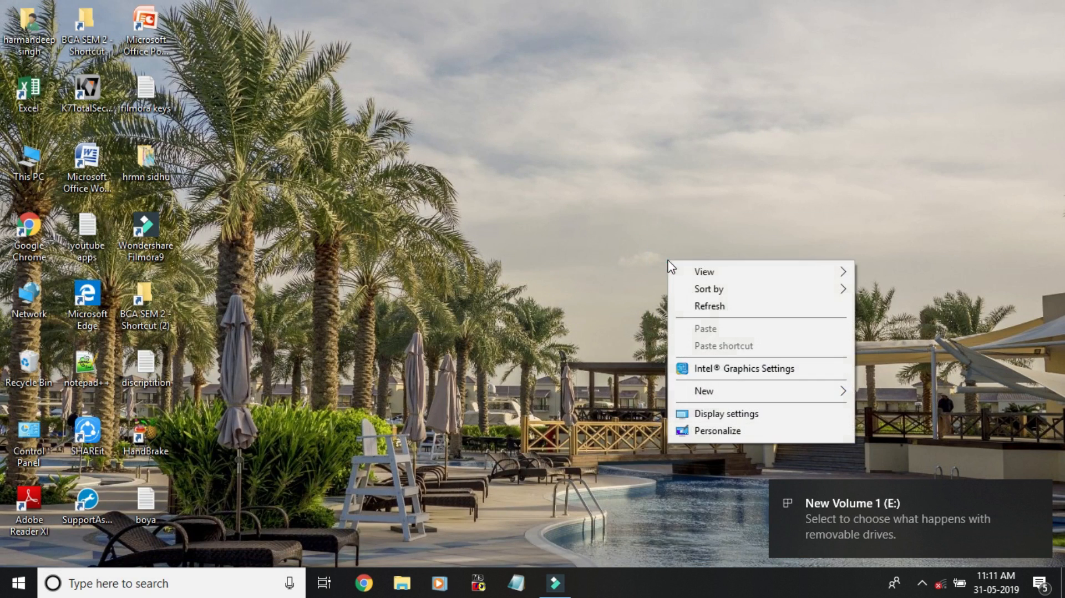
click(685, 305)
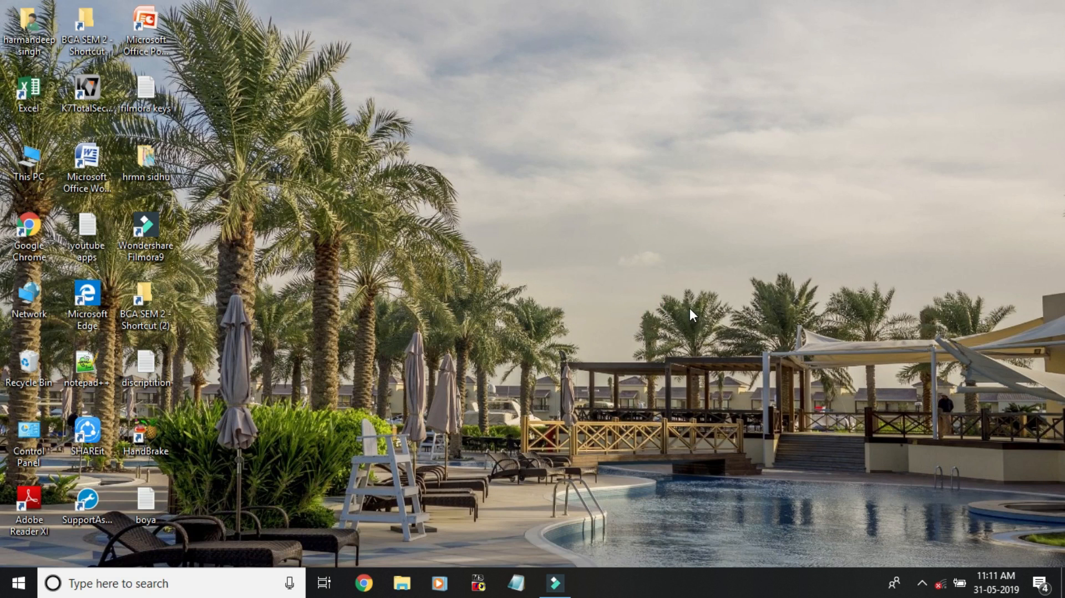
Open This PC and view the contents of the New Volume 1 (E:) drive.
right_click(26, 151)
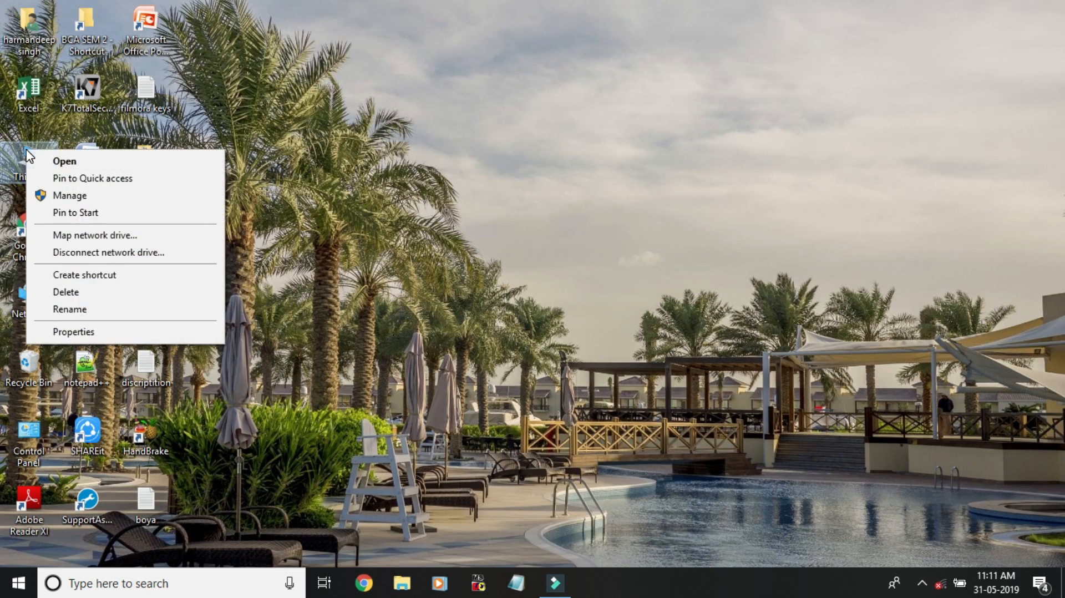
click(51, 167)
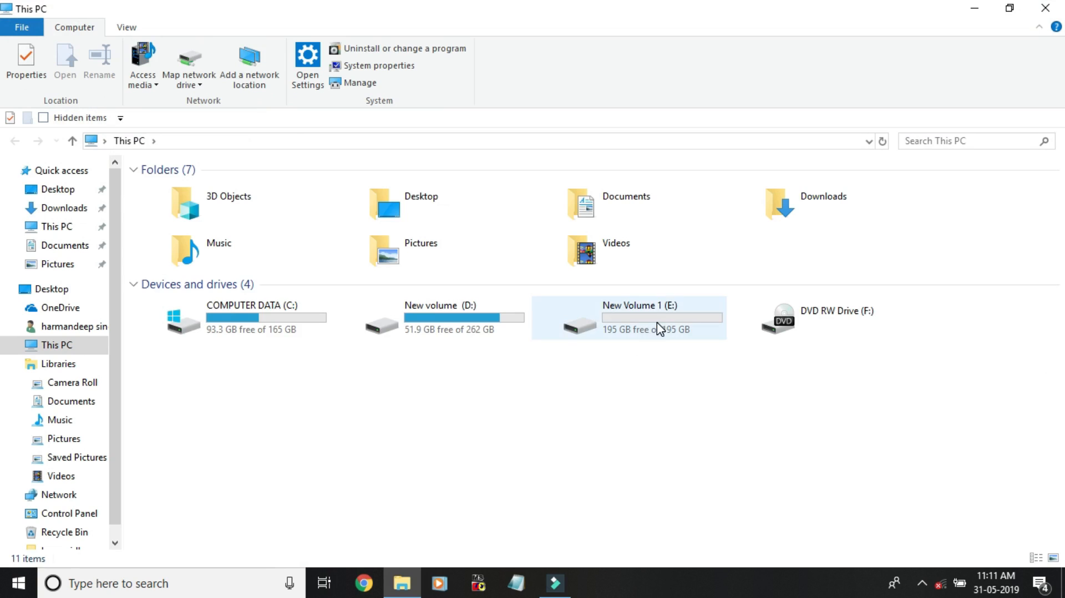
double_click(659, 328)
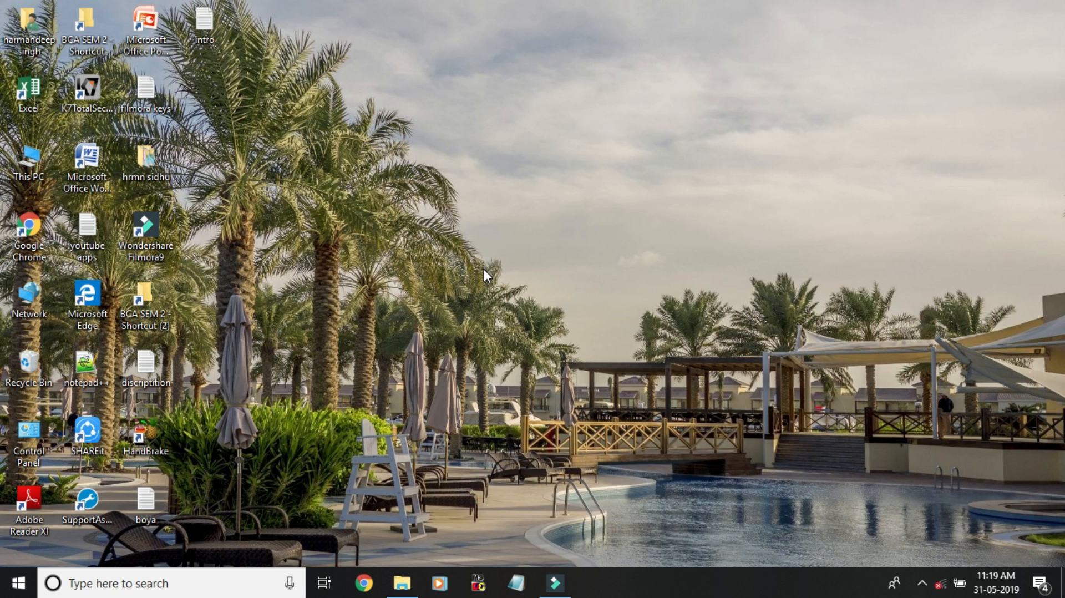
Open Computer Management for This PC and show Disk Management.
right_click(29, 175)
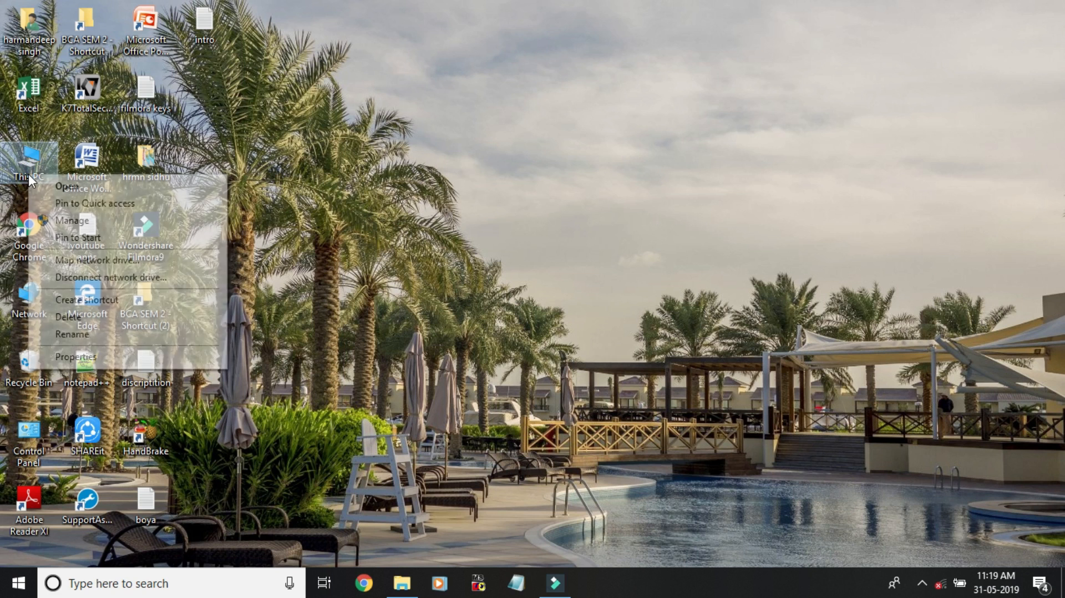
click(57, 221)
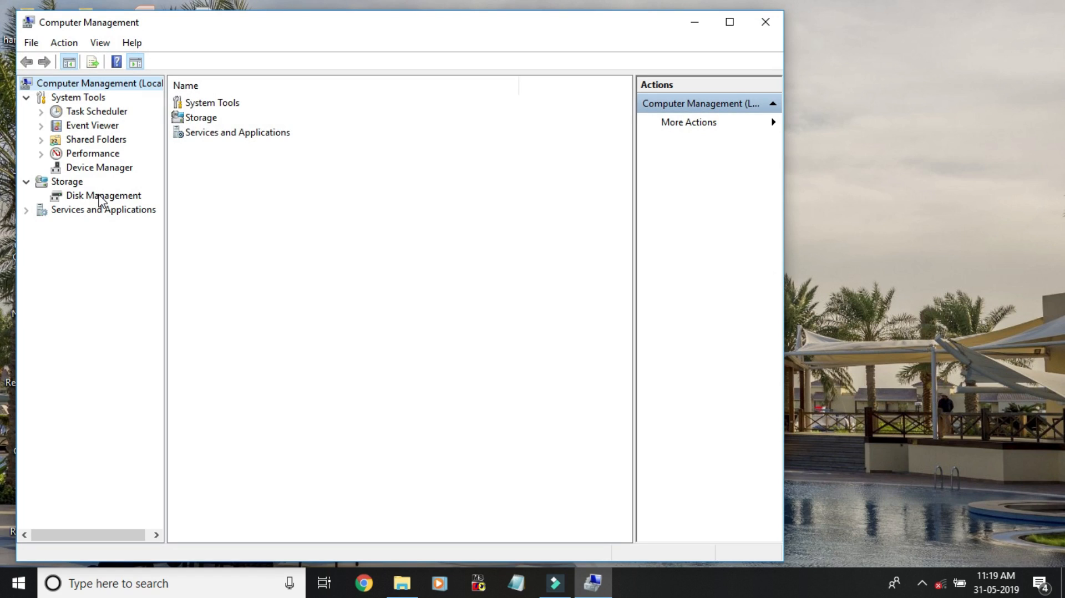
click(100, 197)
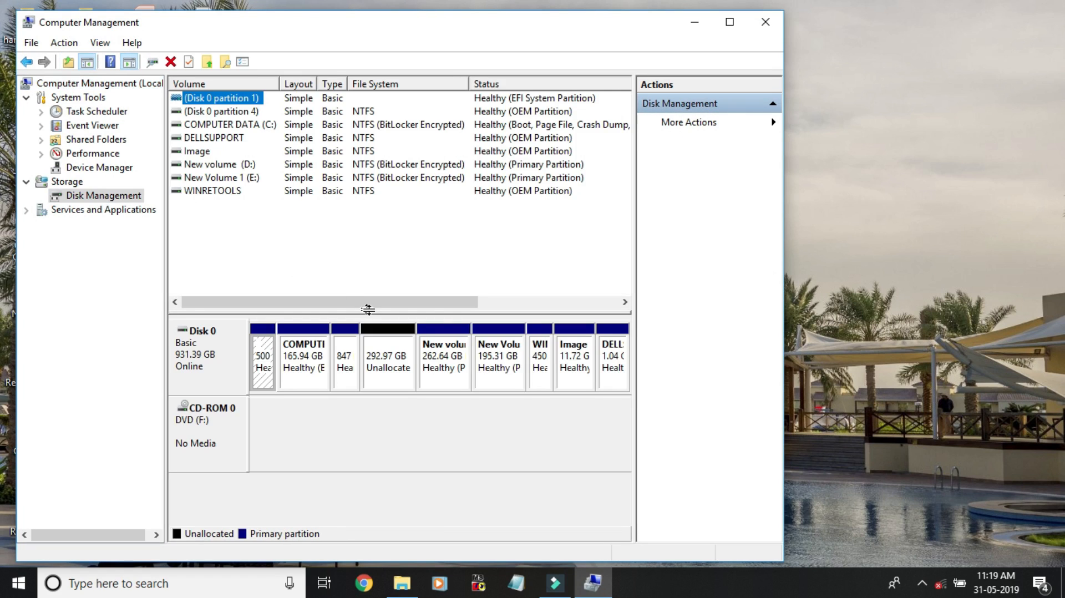
Delete the New Volume 1 (E:) partition, accepting the data loss and forcing the deletion.
click(236, 178)
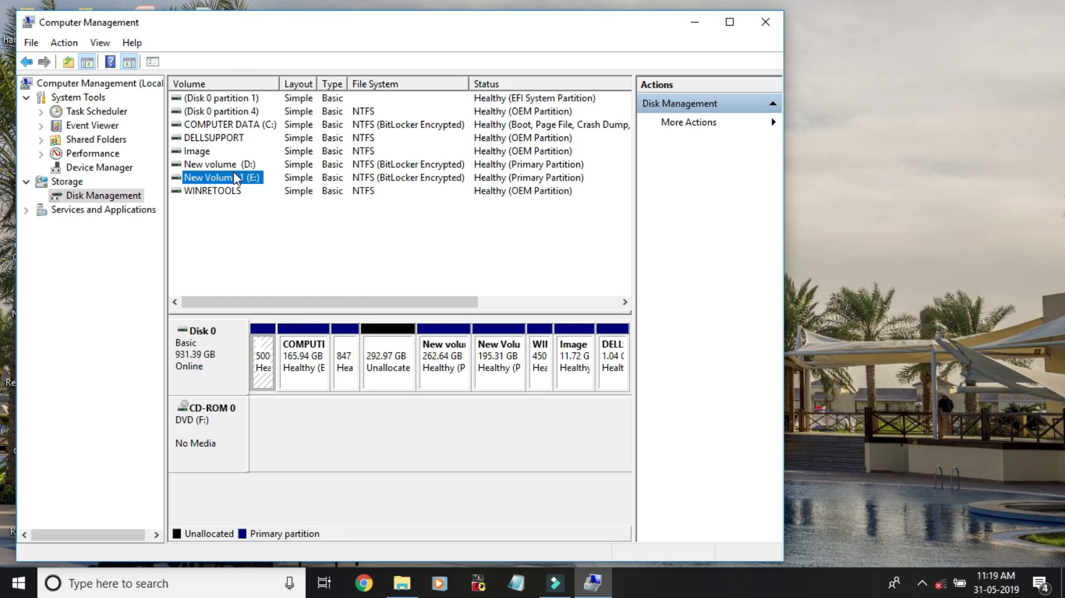
right_click(506, 352)
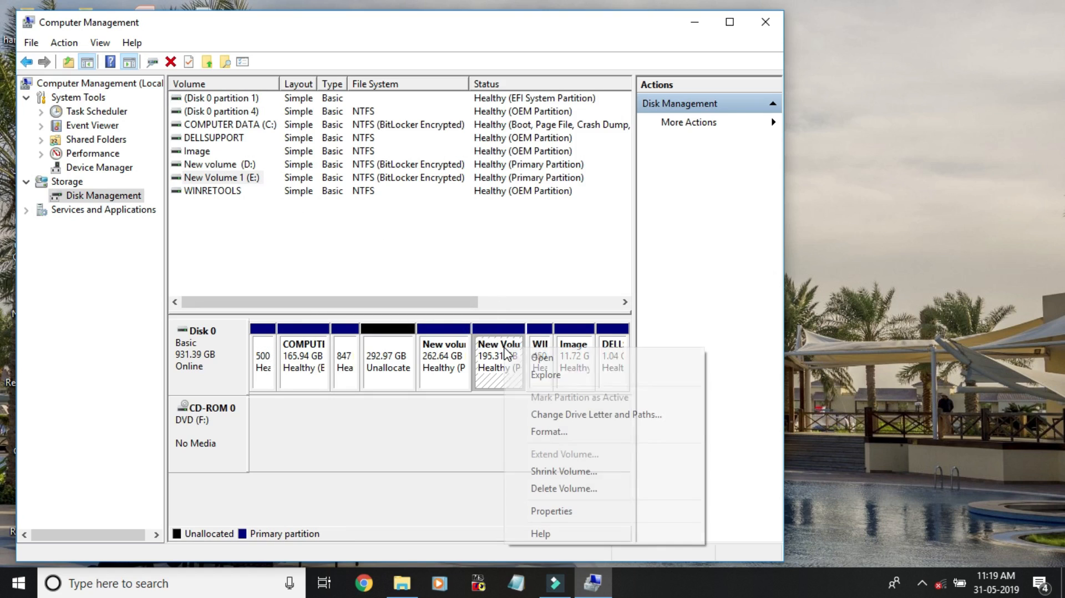
click(542, 489)
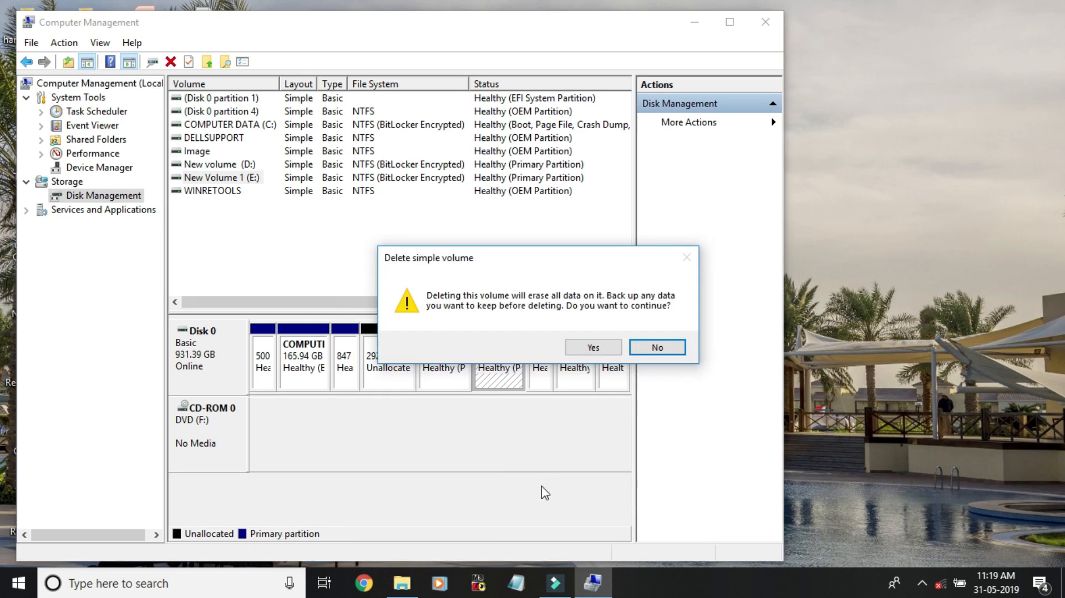
click(593, 348)
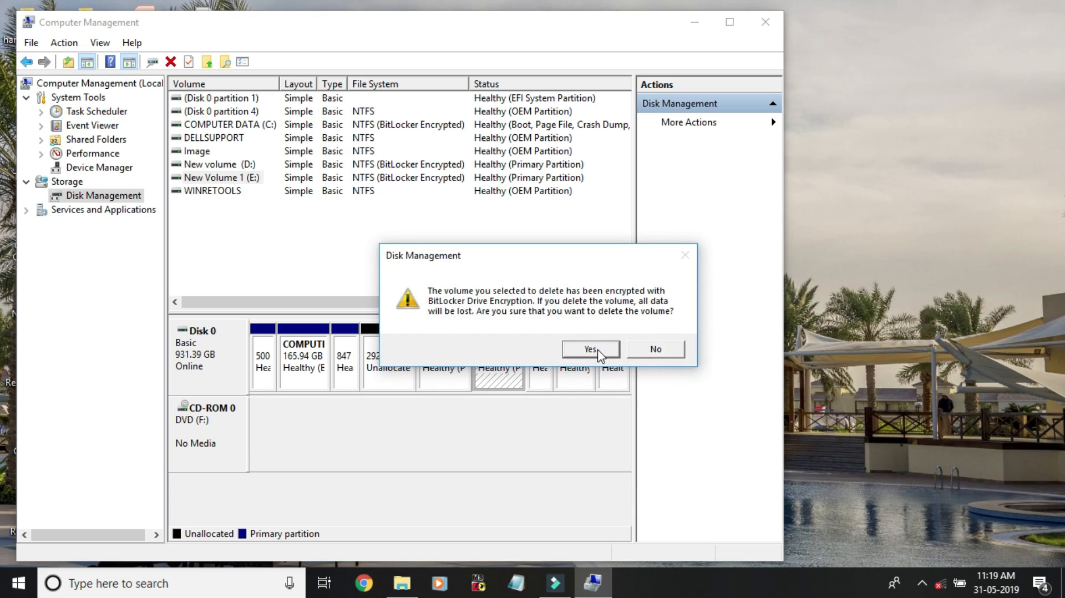
click(597, 351)
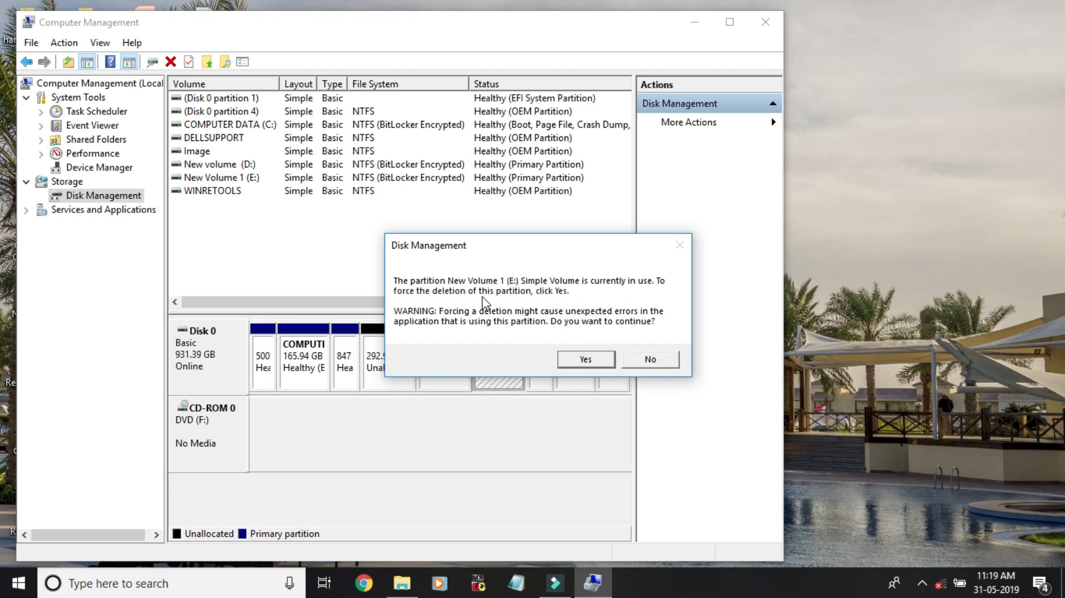
click(584, 361)
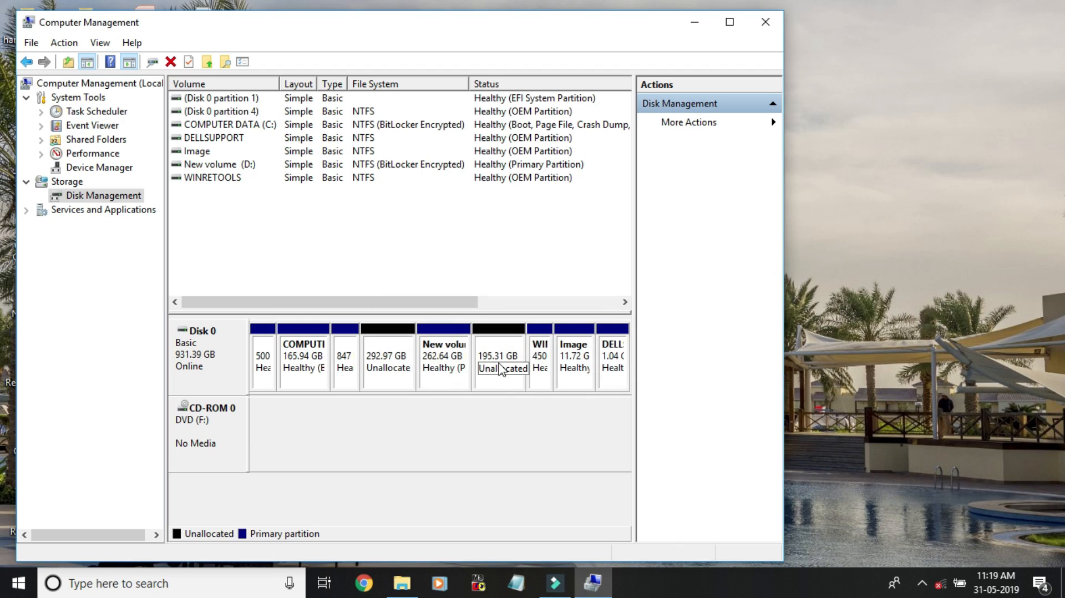
Extend the New volume (D:) partition with the full 200000 MB of unallocated space on Disk 0.
click(245, 166)
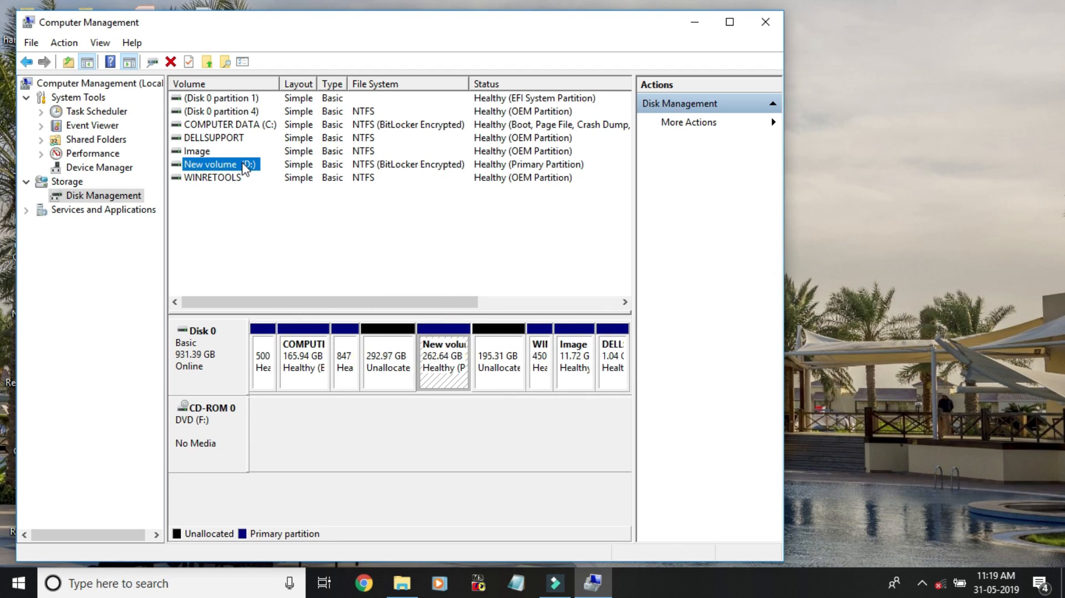
right_click(244, 168)
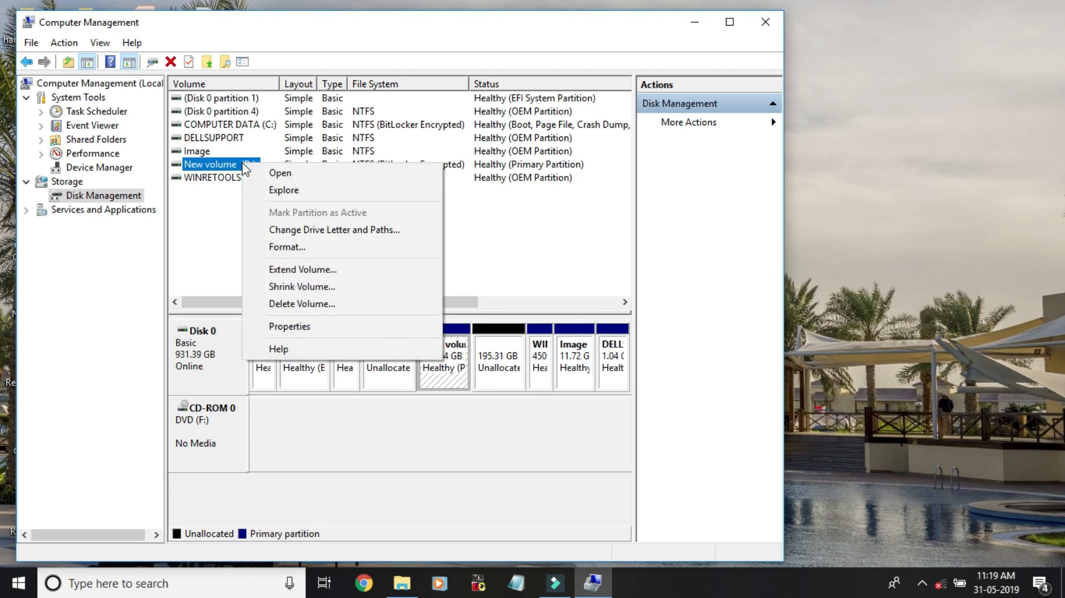
click(302, 266)
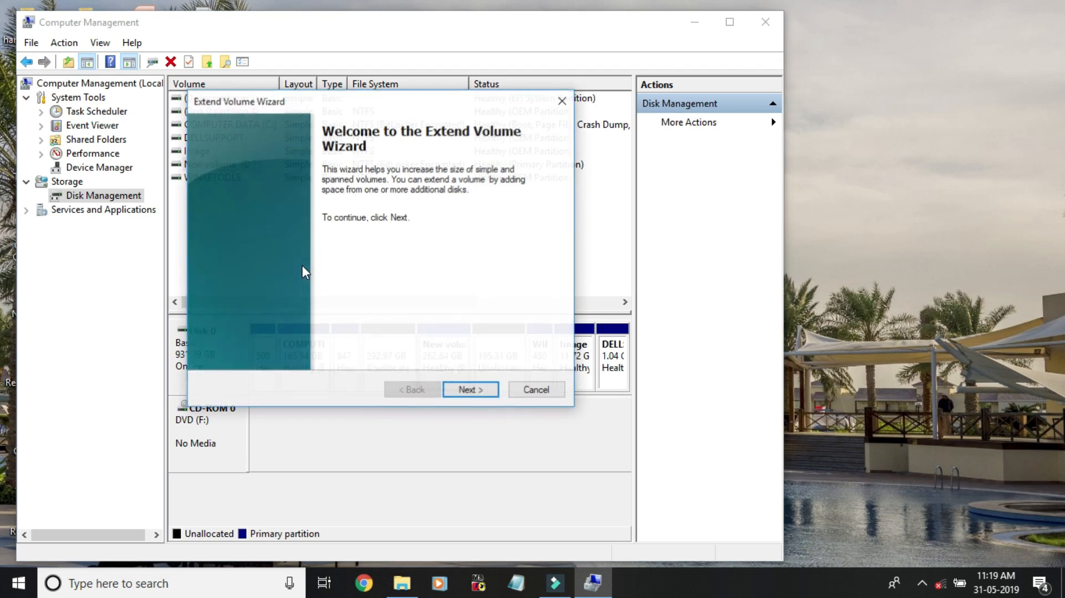
click(462, 395)
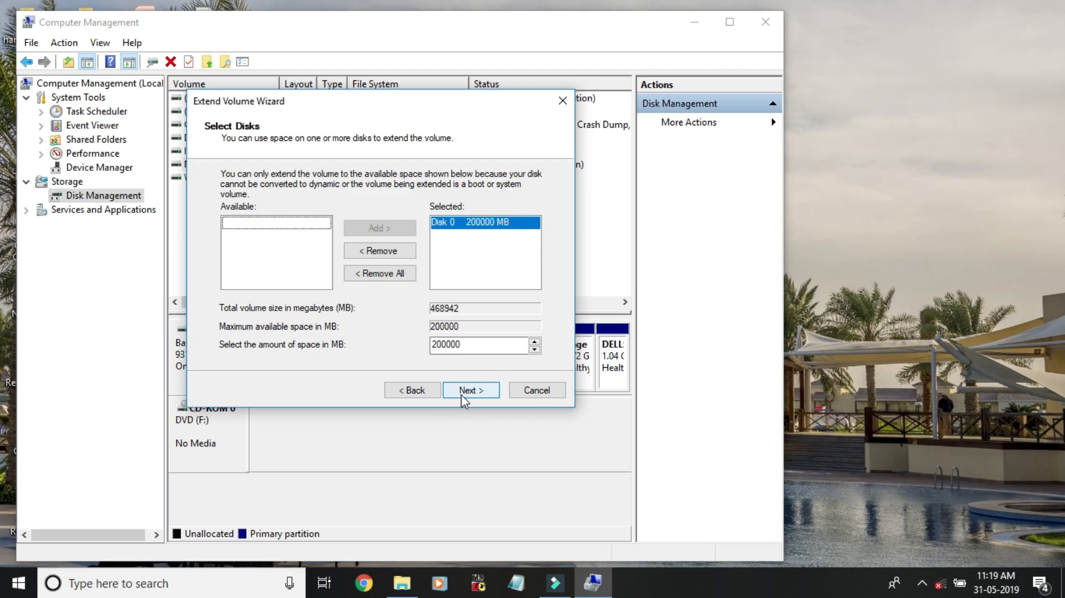
click(461, 395)
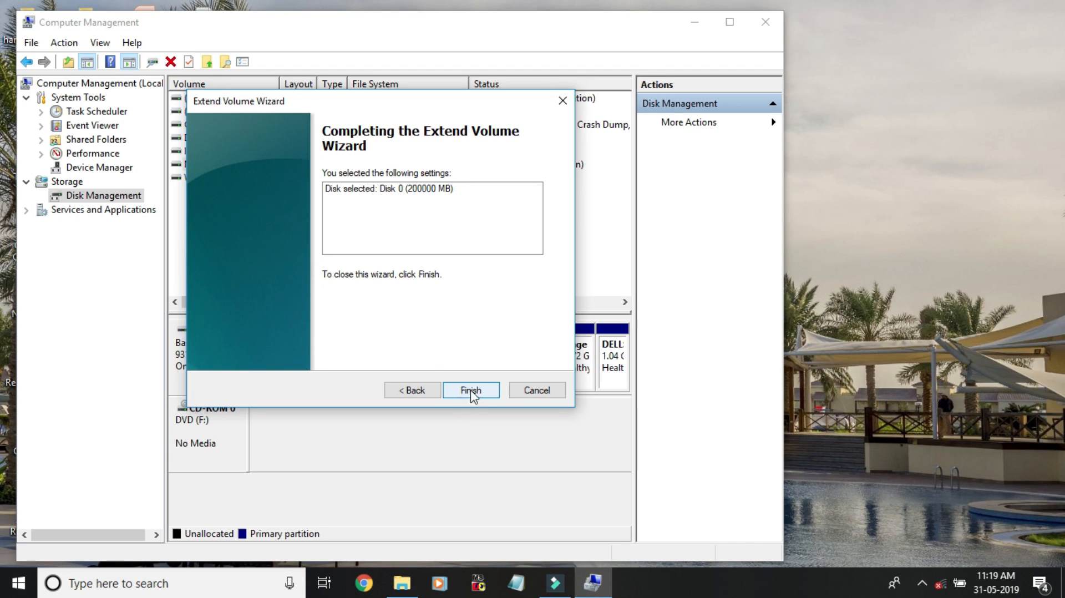
click(482, 392)
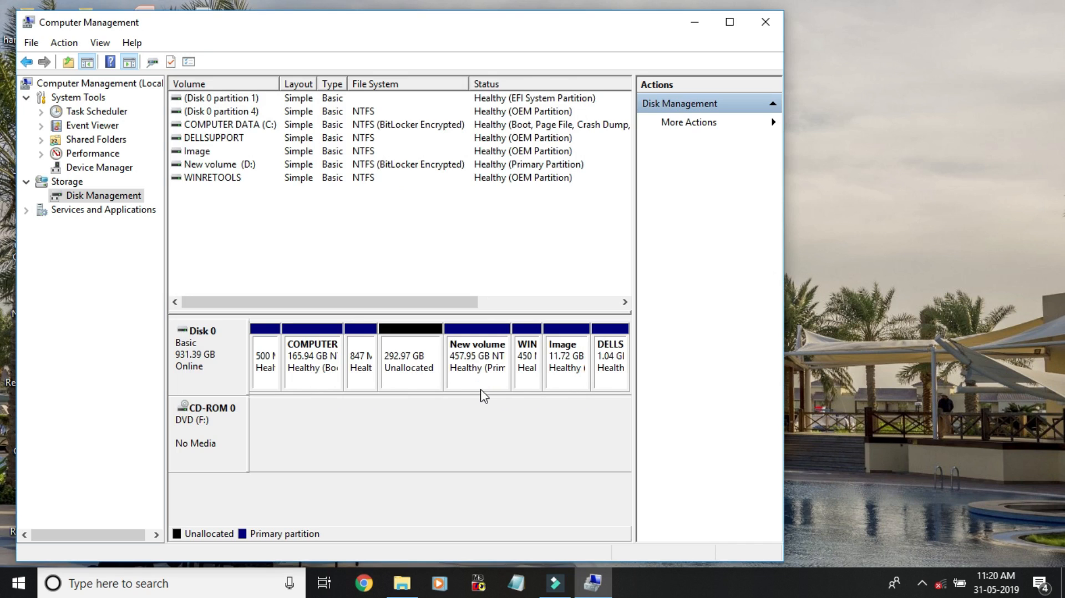
Close Computer Management and refresh the desktop.
click(766, 28)
right_click(505, 199)
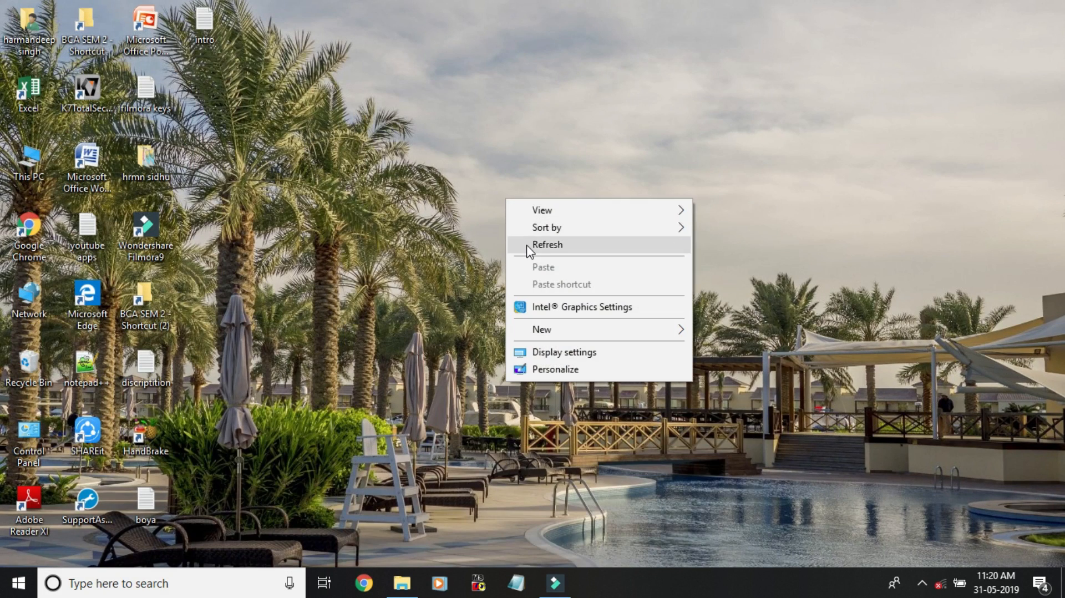
click(529, 245)
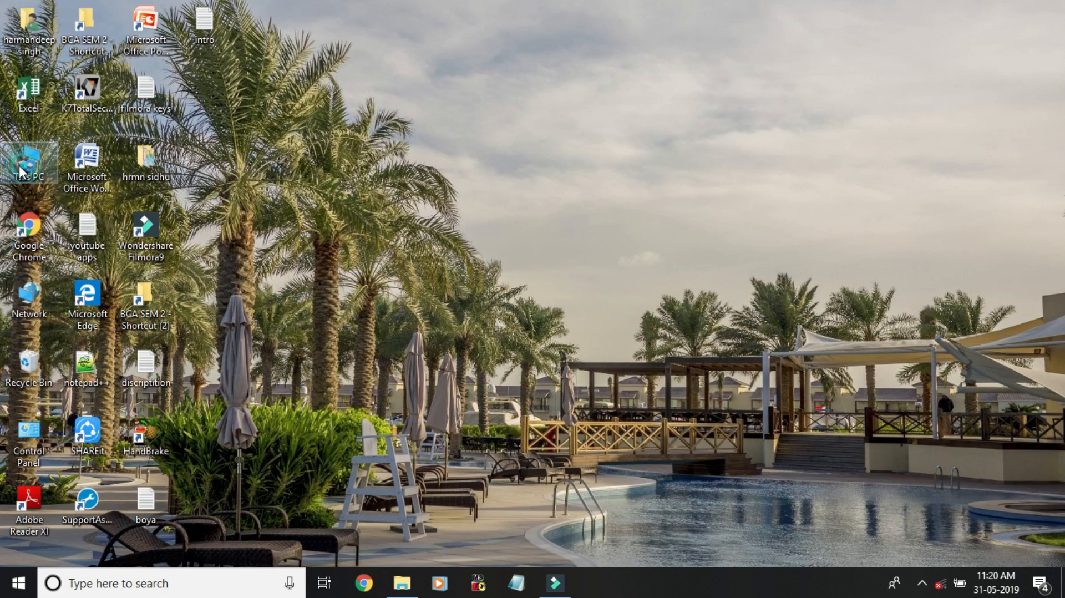
Open This PC maximized, refresh it, view the contents of the New volume (D:) drive and return to This PC.
double_click(19, 166)
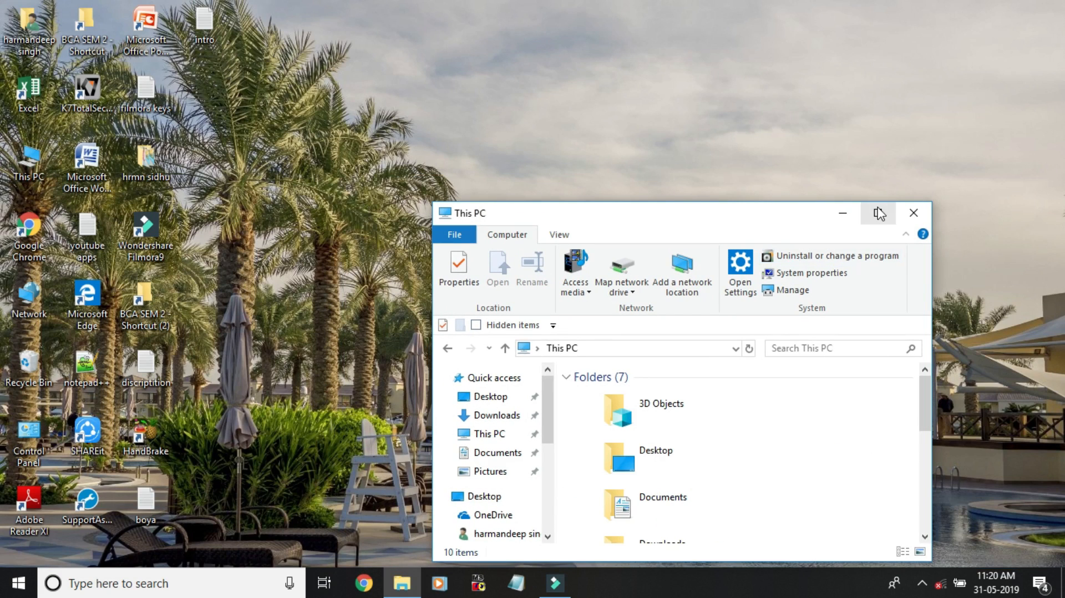
click(879, 213)
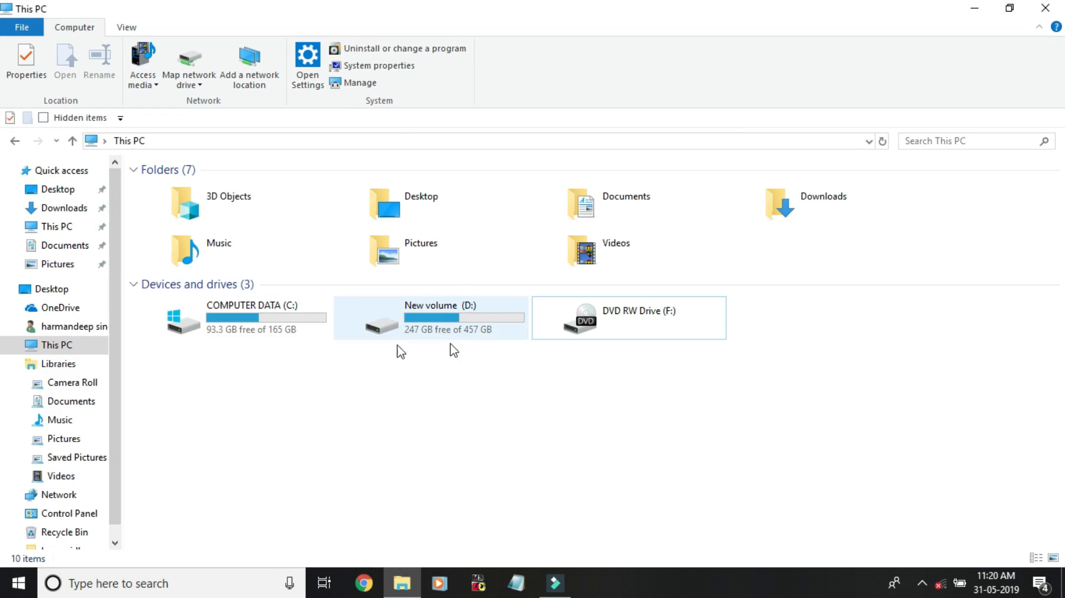
right_click(816, 358)
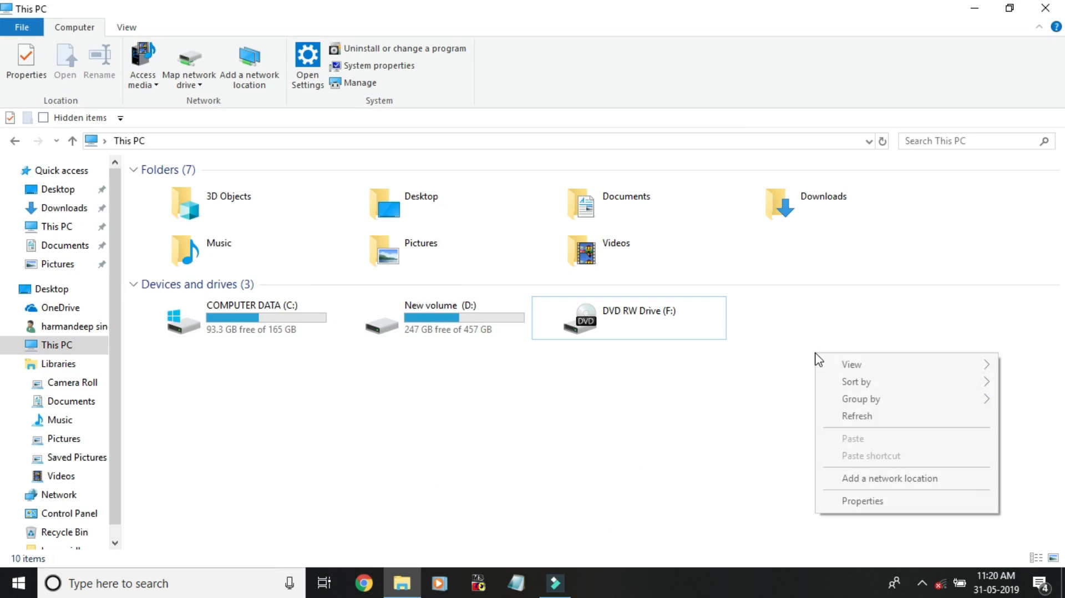
click(841, 415)
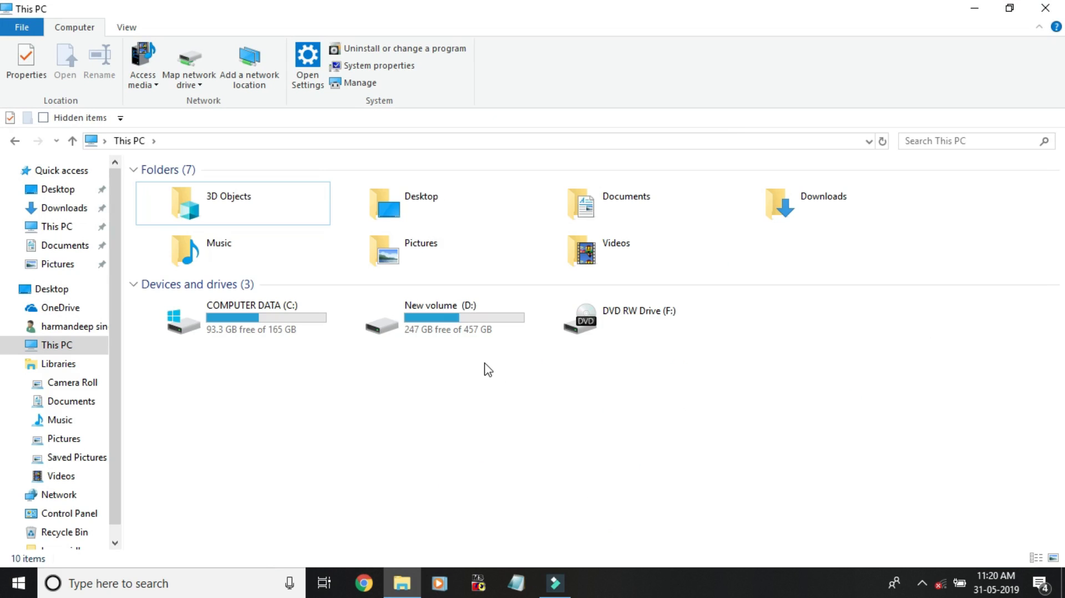
double_click(485, 344)
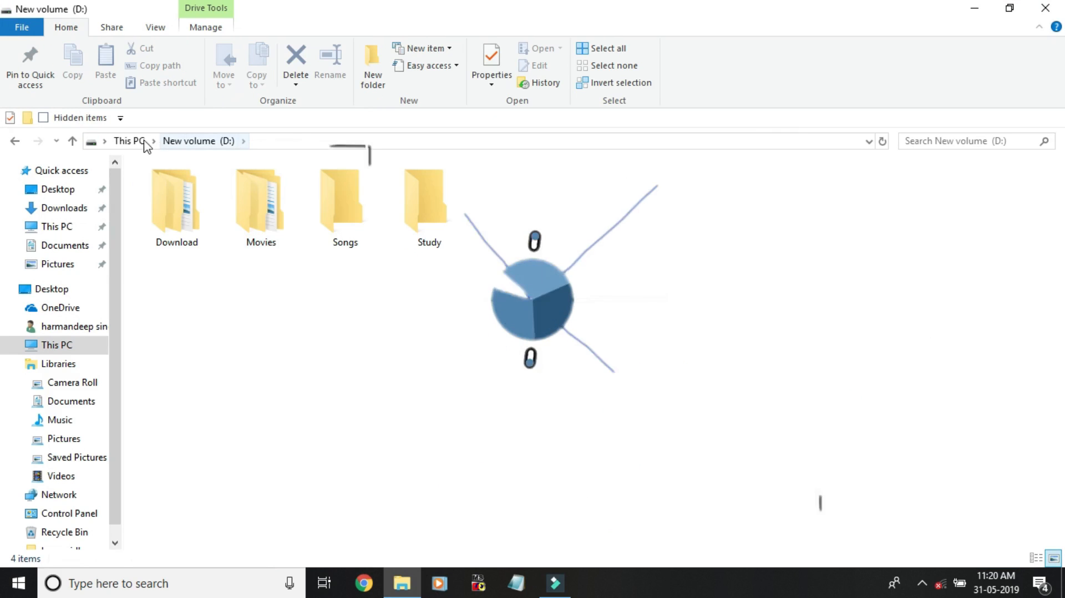
click(133, 141)
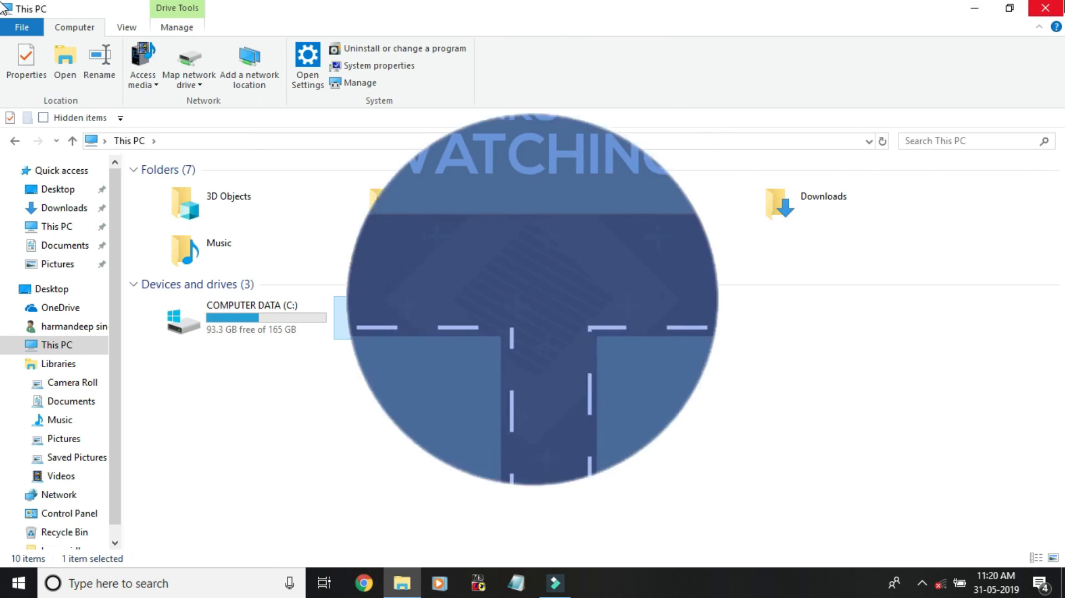